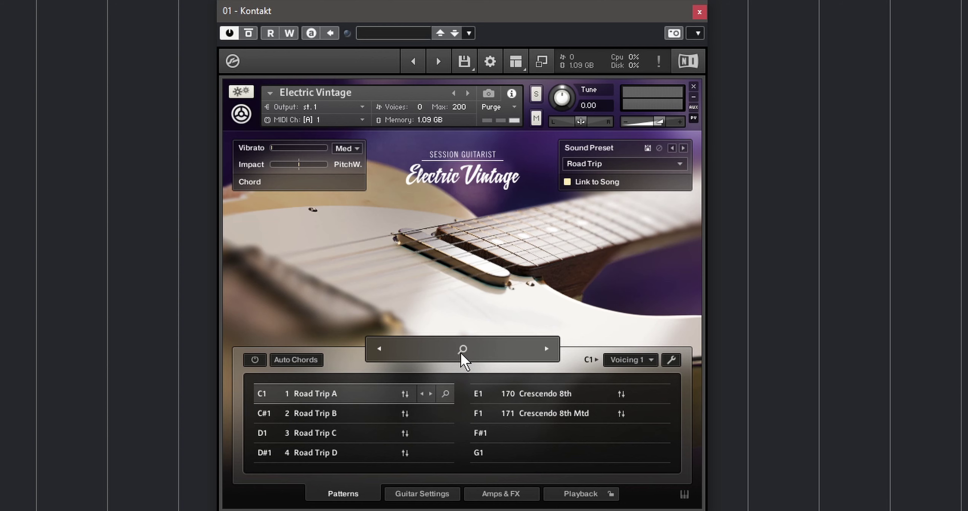
# Browse the Song Browser's 4/4 and 3/4 song presets, then close it.
pyautogui.click(545, 345)
pyautogui.moveTo(673, 235); pyautogui.dragTo(670, 408)
pyautogui.click(425, 197)
pyautogui.click(461, 196)
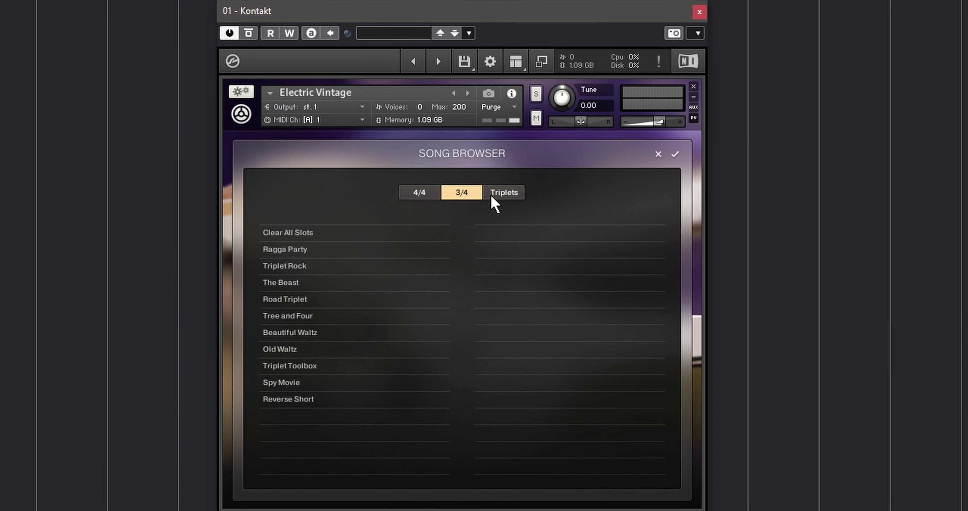
pyautogui.click(659, 154)
# Open the C1 slot's pattern library and filter it down to muted patterns.
pyautogui.click(446, 393)
pyautogui.moveTo(676, 324); pyautogui.dragTo(683, 480)
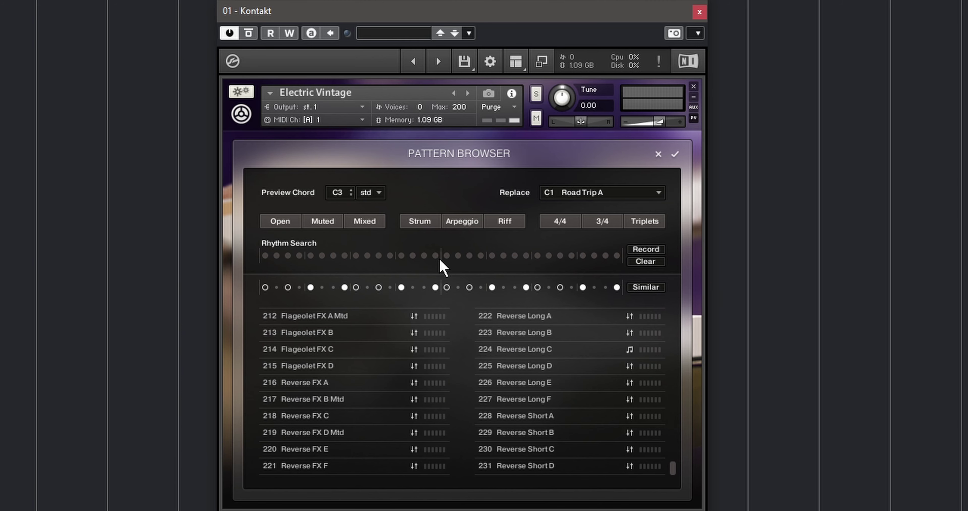
pyautogui.click(419, 227)
pyautogui.click(420, 227)
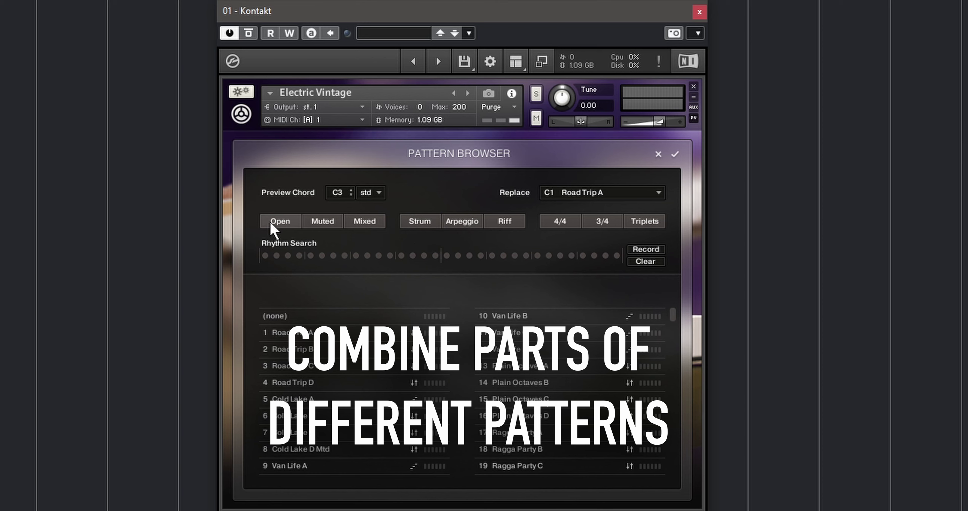
pyautogui.click(325, 226)
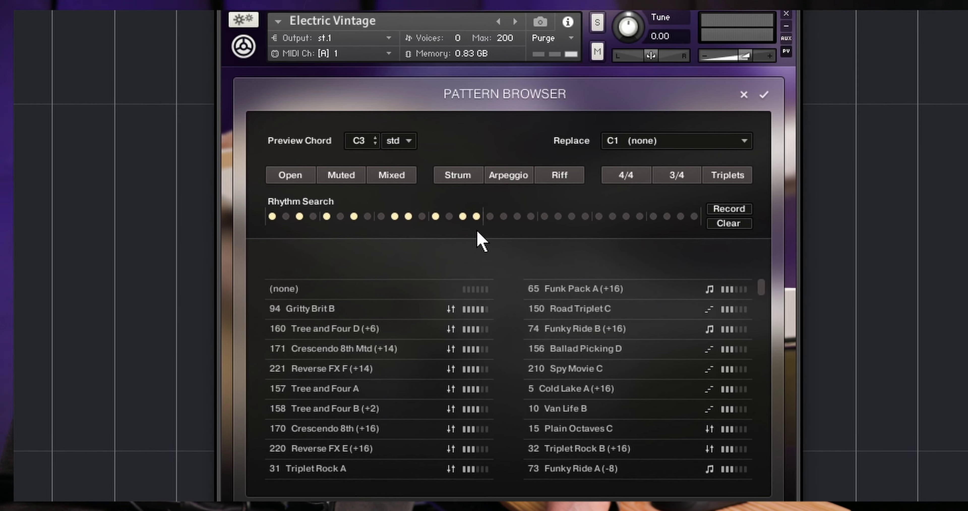
# Repeat the rhythm's first half, then clear it and enter hits on every third step.
pyautogui.keyDown('alt'); pyautogui.click(588, 236); pyautogui.keyUp('alt')
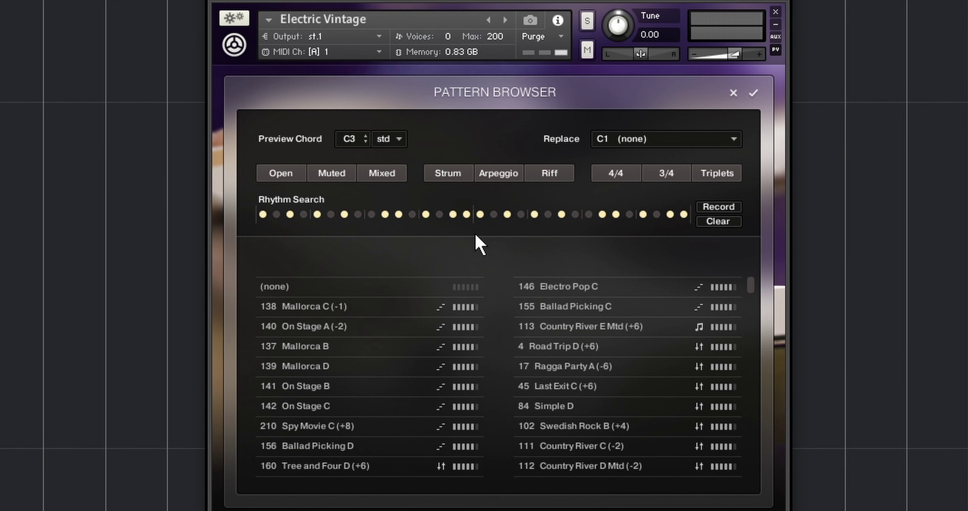
pyautogui.click(737, 222)
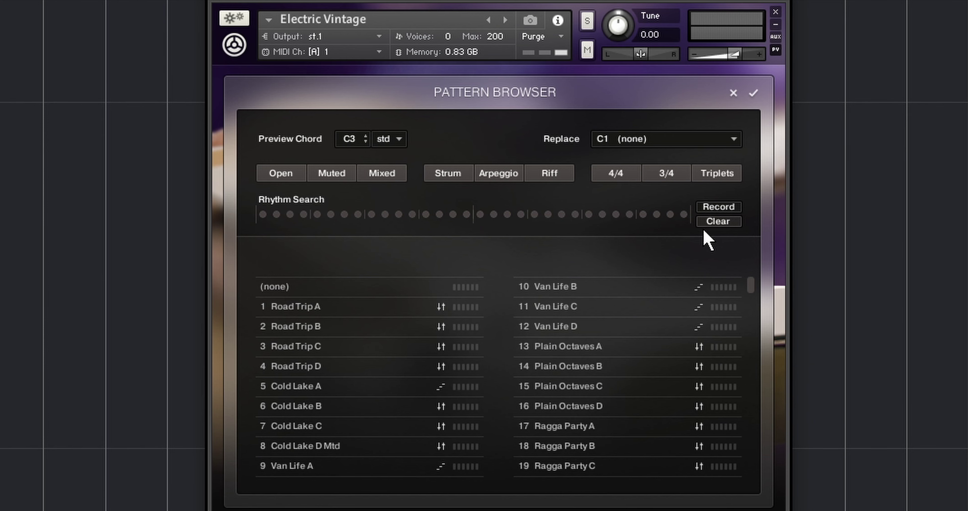
pyautogui.click(263, 214)
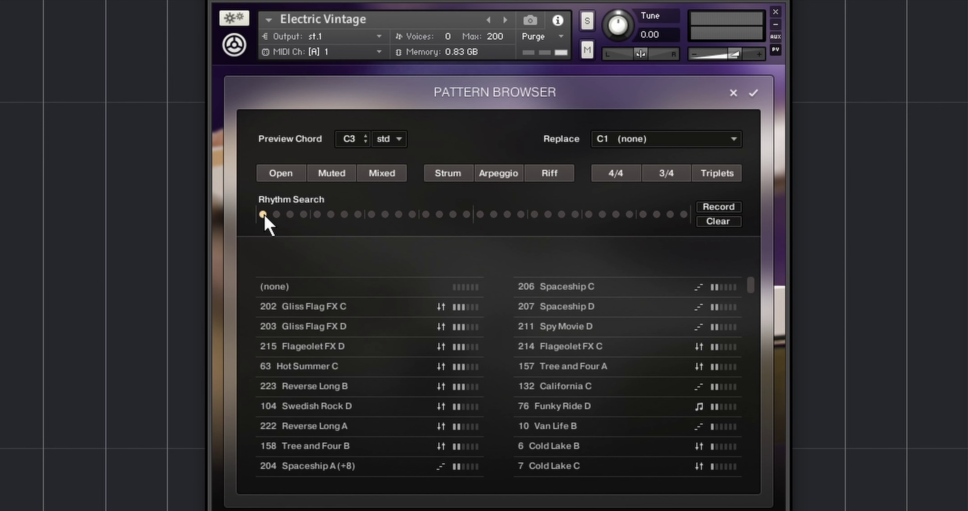
pyautogui.keyDown('alt'); pyautogui.click(304, 214); pyautogui.keyUp('alt')
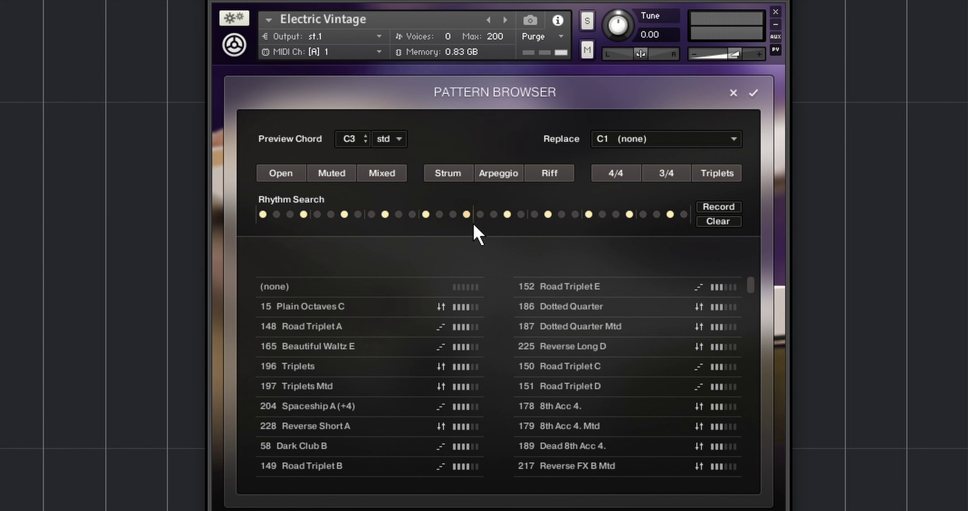
pyautogui.keyDown('alt'); pyautogui.click(481, 215); pyautogui.keyUp('alt')
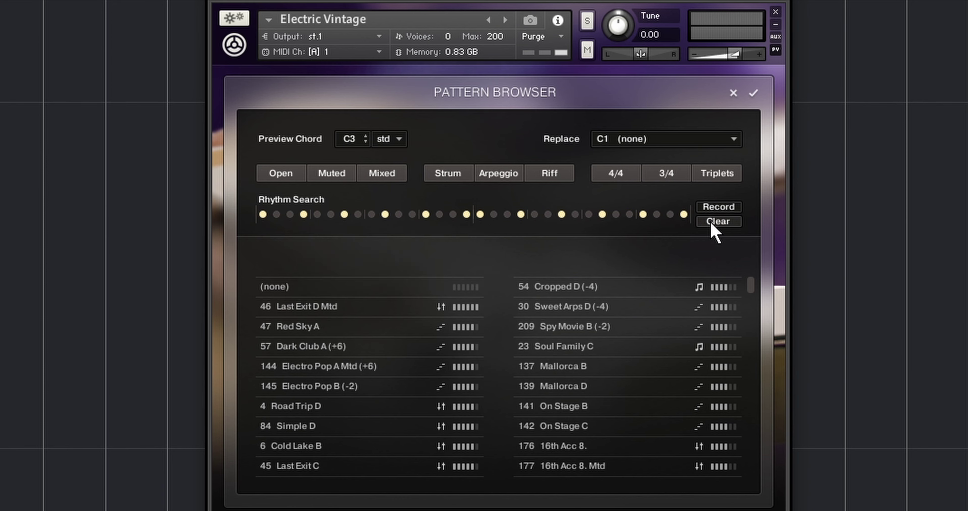
# Clear the search and enter hits on steps 1, 3, 5, 7, 10, 11, 13, 15, 16, copied into bars three and four.
pyautogui.click(713, 222)
pyautogui.click(263, 214)
pyautogui.click(289, 214)
pyautogui.click(317, 214)
pyautogui.click(344, 214)
pyautogui.click(385, 214)
pyautogui.click(399, 214)
pyautogui.click(425, 214)
pyautogui.click(452, 214)
pyautogui.click(467, 214)
pyautogui.keyDown('alt'); pyautogui.click(480, 214); pyautogui.keyUp('alt')
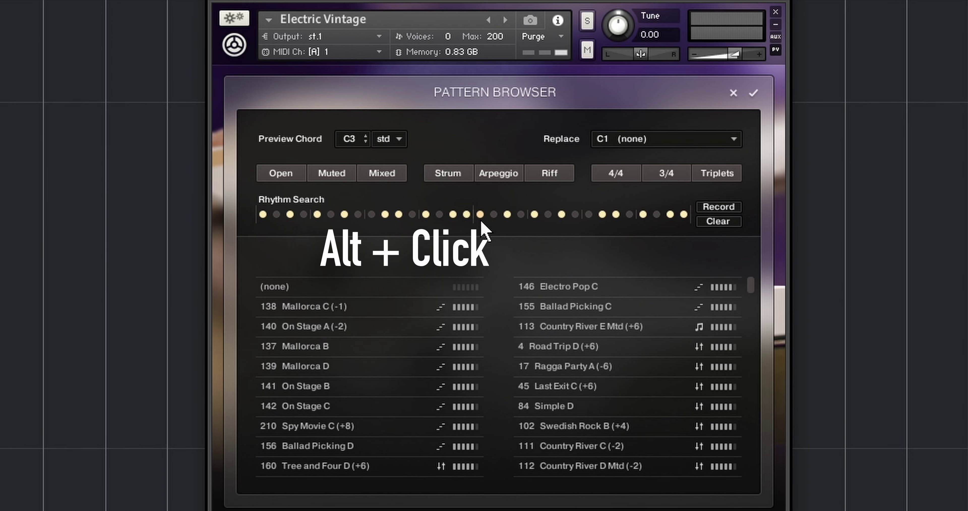
# Filter to open strummed 4/4 patterns, audition Road Trip D, and confirm 84 Simple D on C1.
pyautogui.click(295, 177)
pyautogui.click(449, 176)
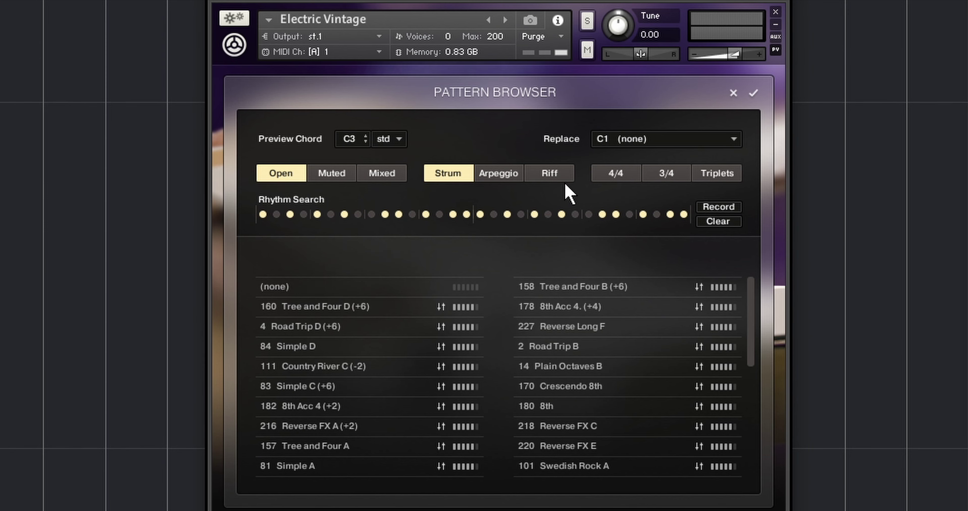
pyautogui.click(608, 175)
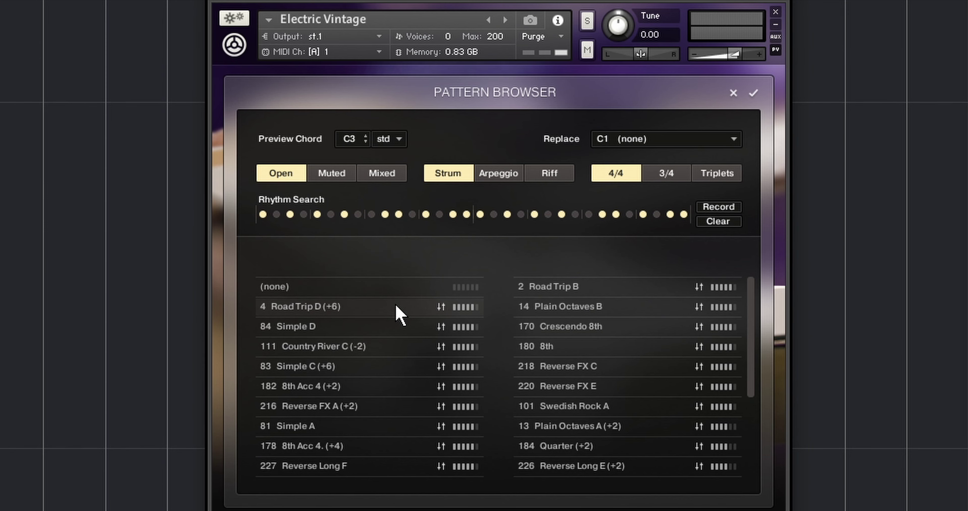
pyautogui.click(401, 316)
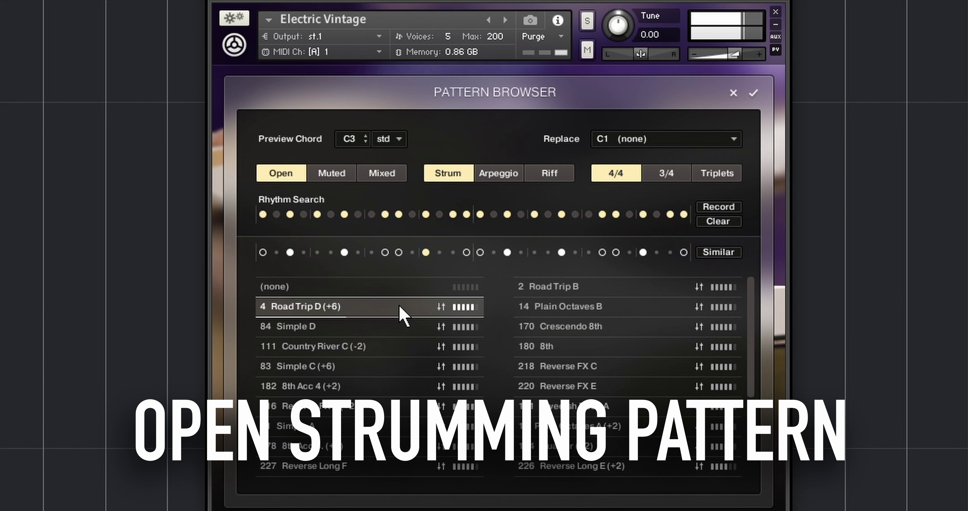
pyautogui.click(400, 323)
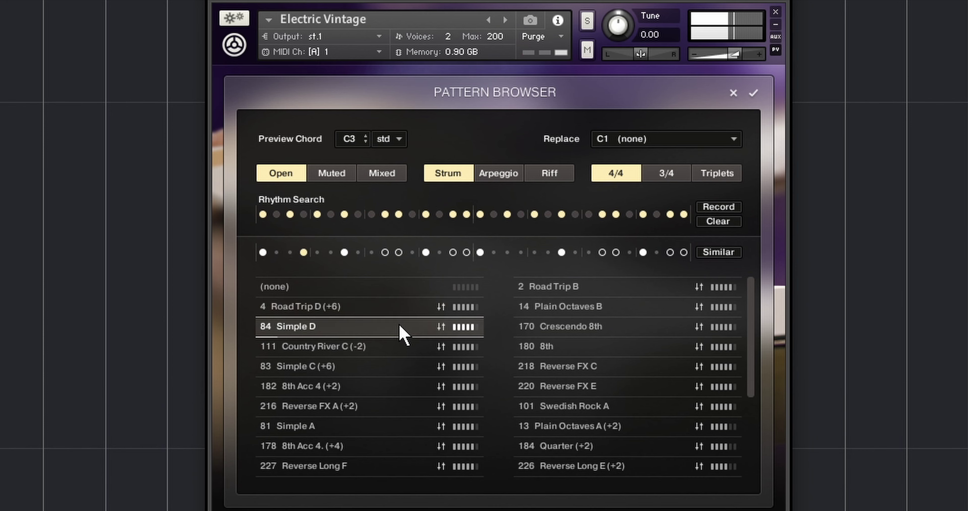
pyautogui.click(400, 325)
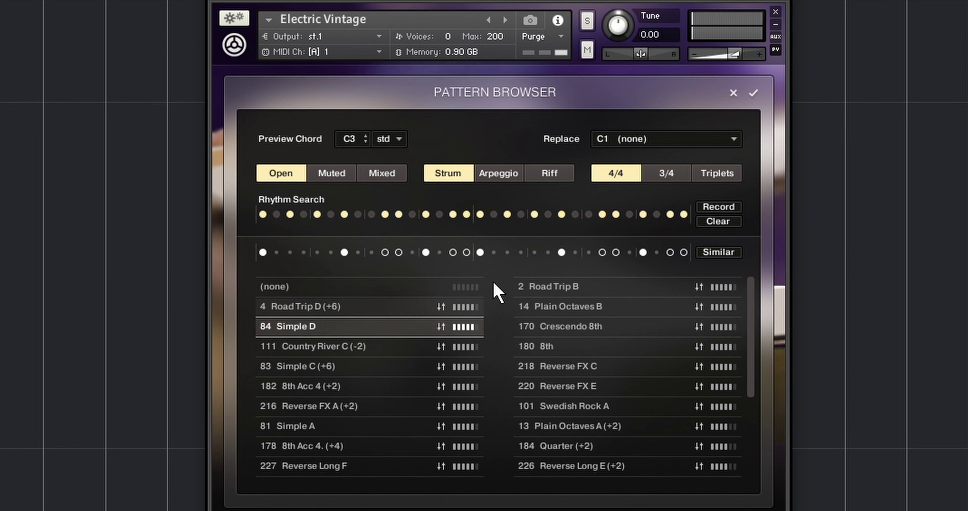
pyautogui.click(754, 93)
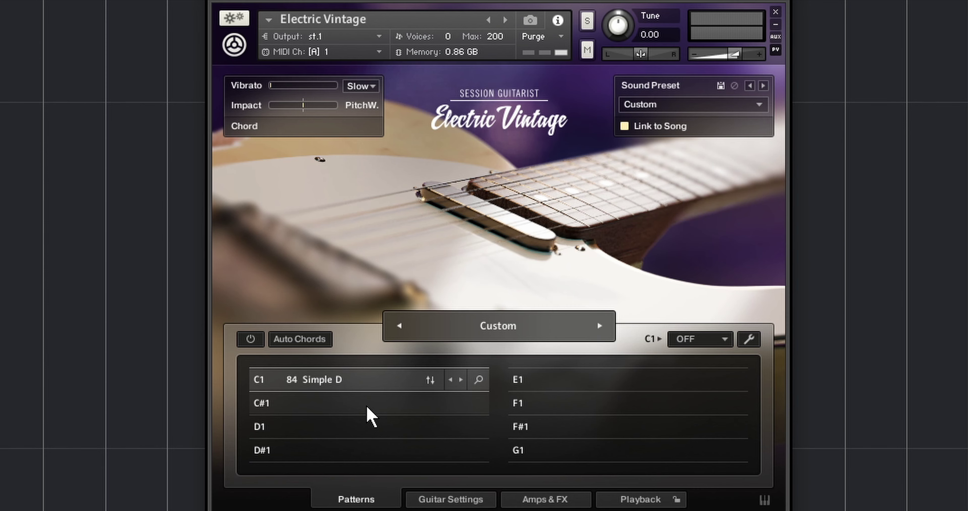
# For C#1, search an every-other-step rhythm with Open, Strum and 4/4 filters, and confirm 81 Simple A.
pyautogui.click(479, 403)
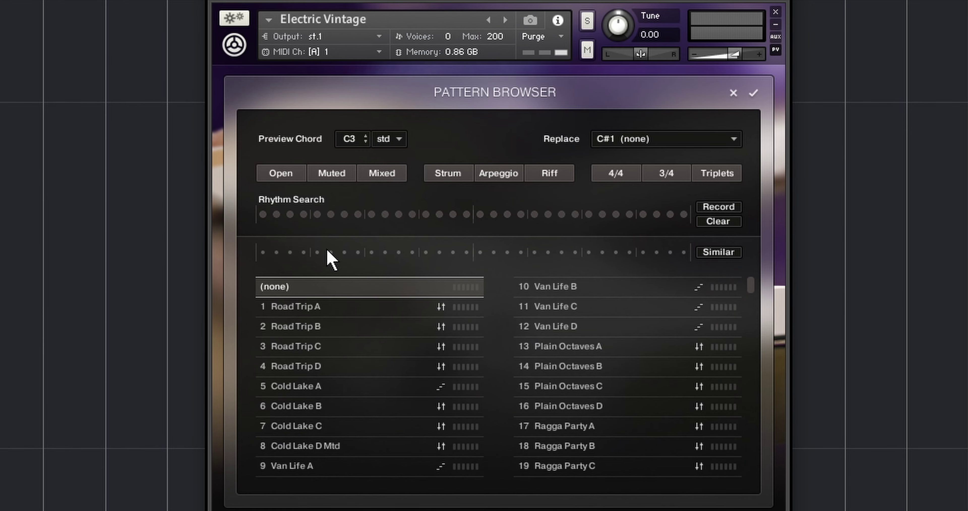
pyautogui.click(263, 215)
pyautogui.keyDown('alt'); pyautogui.click(290, 215); pyautogui.keyUp('alt')
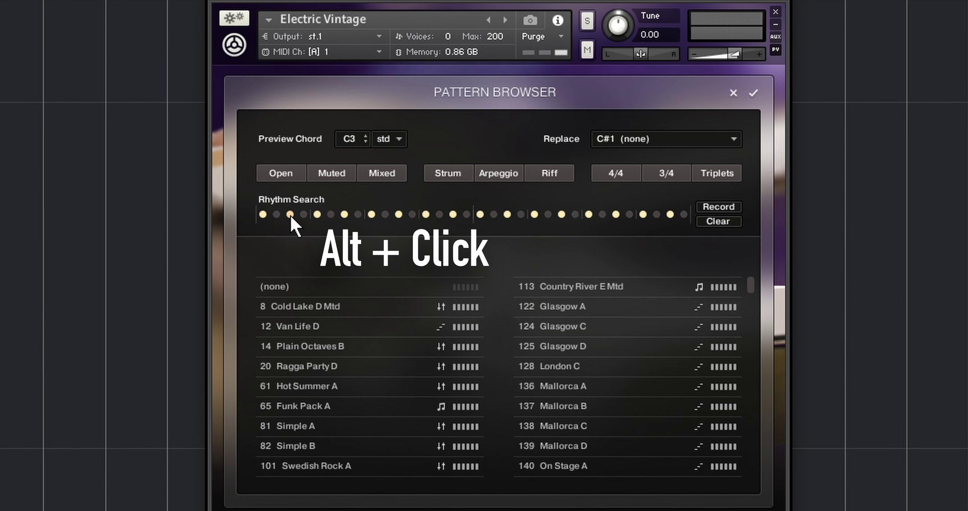
pyautogui.click(286, 174)
pyautogui.click(448, 174)
pyautogui.click(616, 173)
pyautogui.click(380, 312)
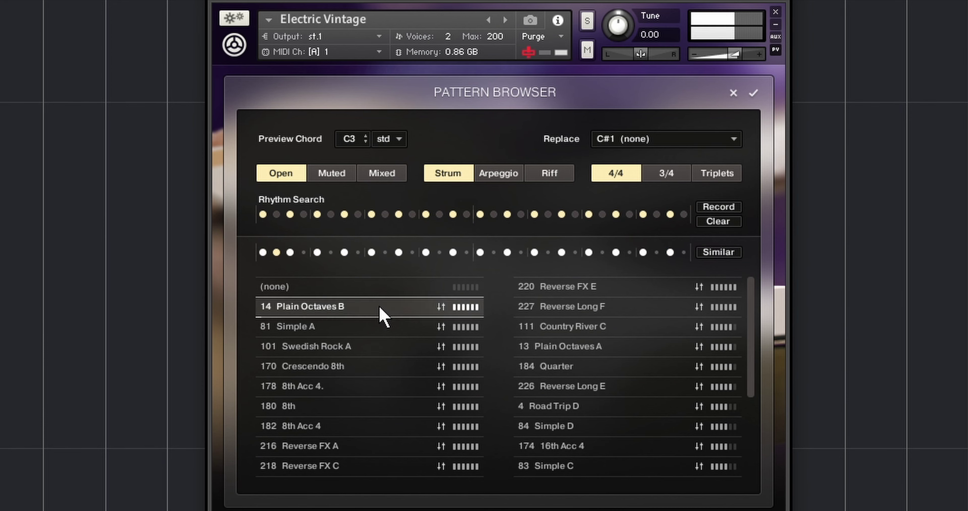
pyautogui.click(380, 330)
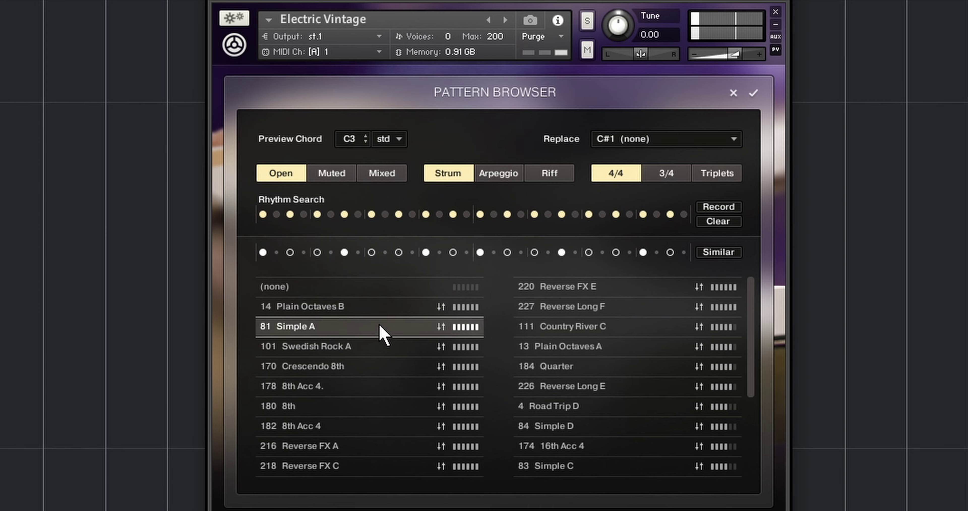
pyautogui.click(753, 93)
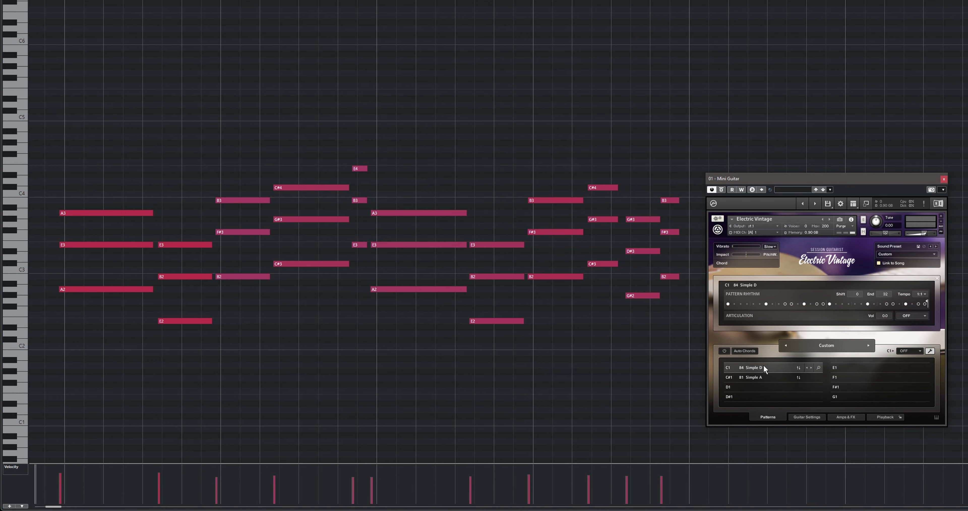
# Play back the chord part in the Key Editor with Electric Vintage alongside.
pyautogui.press('space')
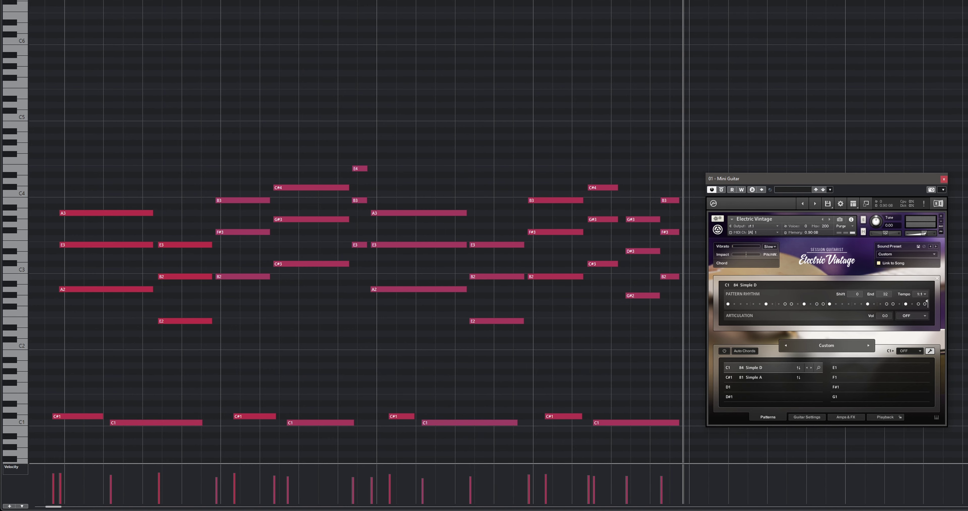
# Select all of the part's notes and lengthen them equally so no gaps remain.
pyautogui.moveTo(170, 103); pyautogui.dragTo(790, 431)
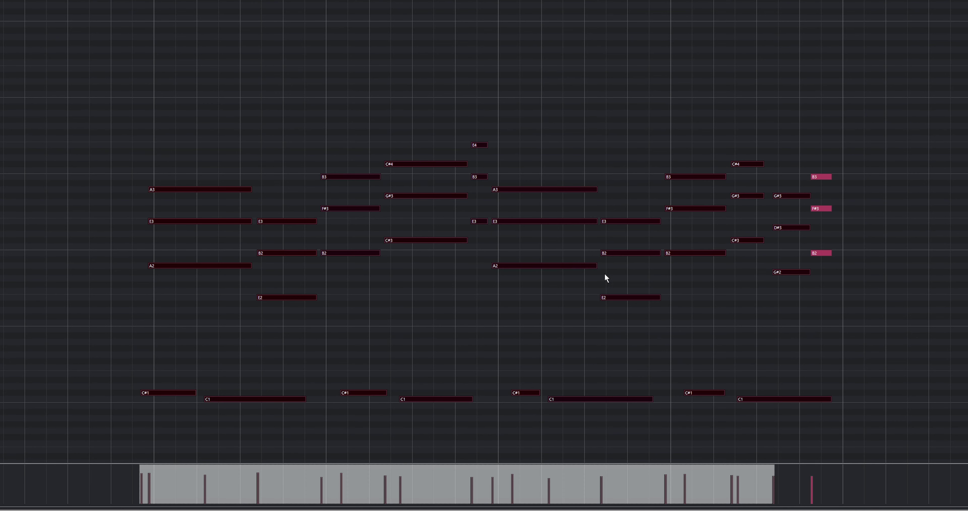
pyautogui.moveTo(597, 266); pyautogui.dragTo(614, 267)
pyautogui.click(538, 282)
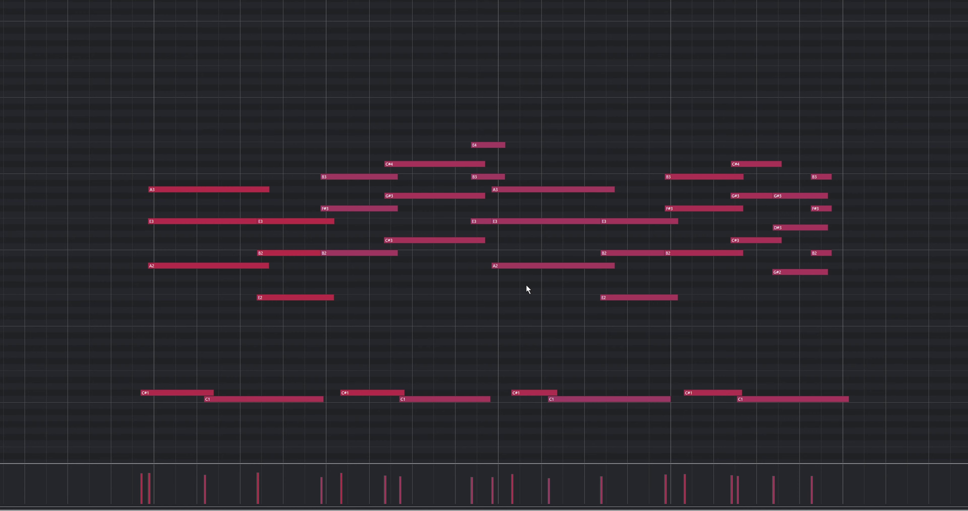
# Undo the lengthening, then split the four early notes and delete their pieces before the bar.
pyautogui.hotkey('ctrl', 'z')
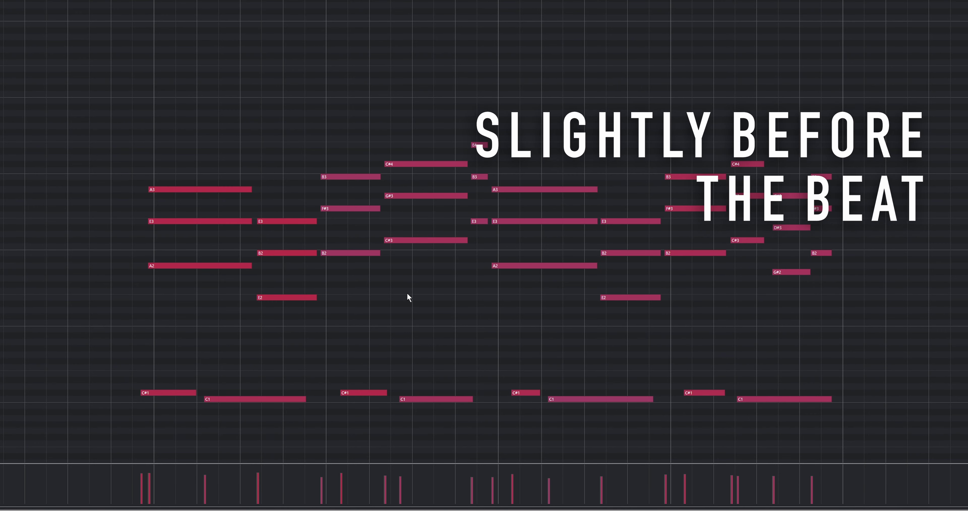
pyautogui.scroll(4, 374, 302)
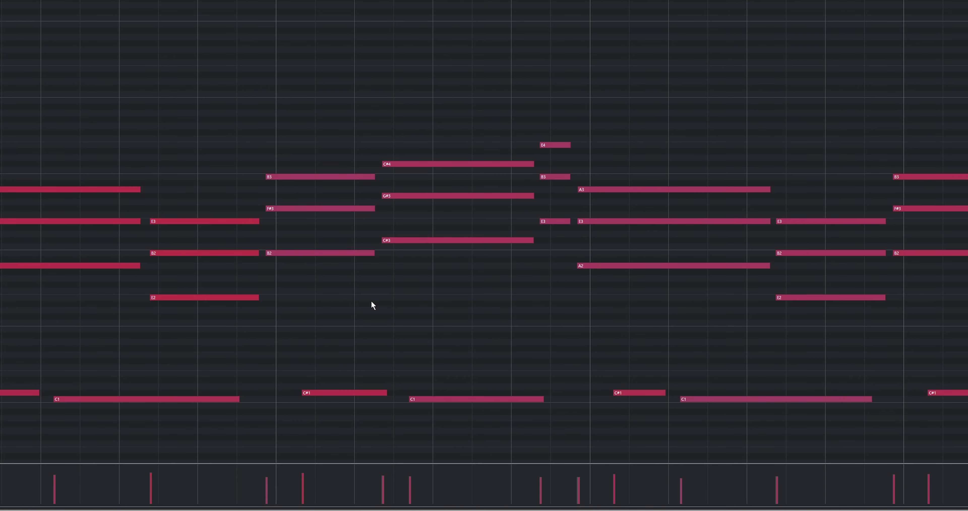
pyautogui.scroll(-4, 371, 305)
pyautogui.moveTo(73, 191)
pyautogui.mouseDown()
pyautogui.moveTo(108, 431)
pyautogui.moveTo(78, 271)
pyautogui.moveTo(86, 204)
pyautogui.mouseUp()
pyautogui.click(89, 412)
pyautogui.press('Delete')
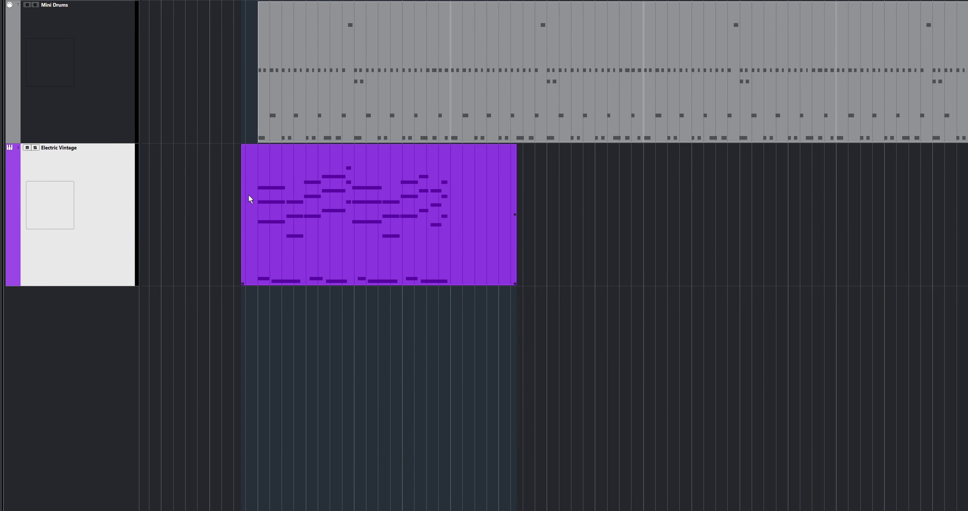
# Cut and trim the Electric Vintage part to the first bar, then add two copies to the right.
pyautogui.click(255, 203)
pyautogui.click(451, 205)
pyautogui.press('Delete')
pyautogui.moveTo(244, 213); pyautogui.dragTo(488, 217)
pyautogui.moveTo(489, 217); pyautogui.dragTo(699, 229)
pyautogui.moveTo(700, 228); pyautogui.dragTo(864, 226)
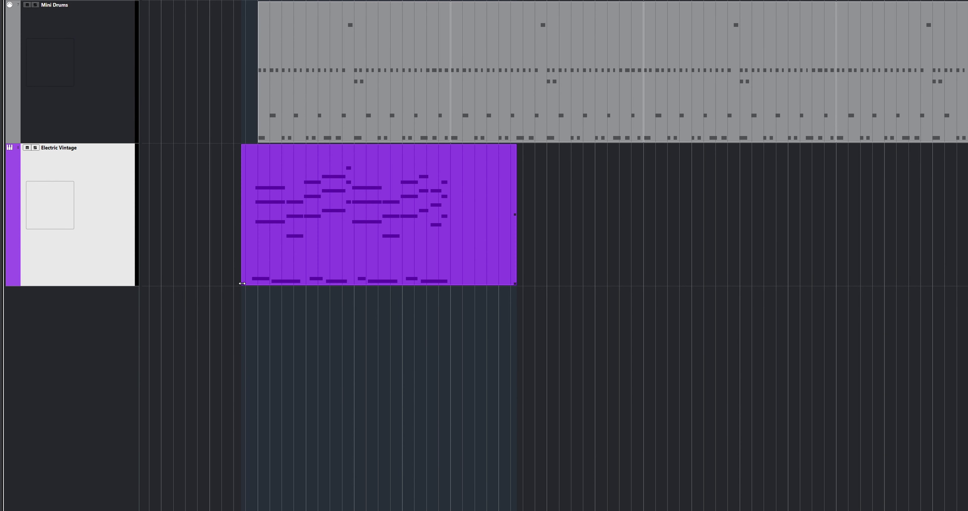
# Split the part at the bar line and copy it four bars later.
pyautogui.click(454, 266)
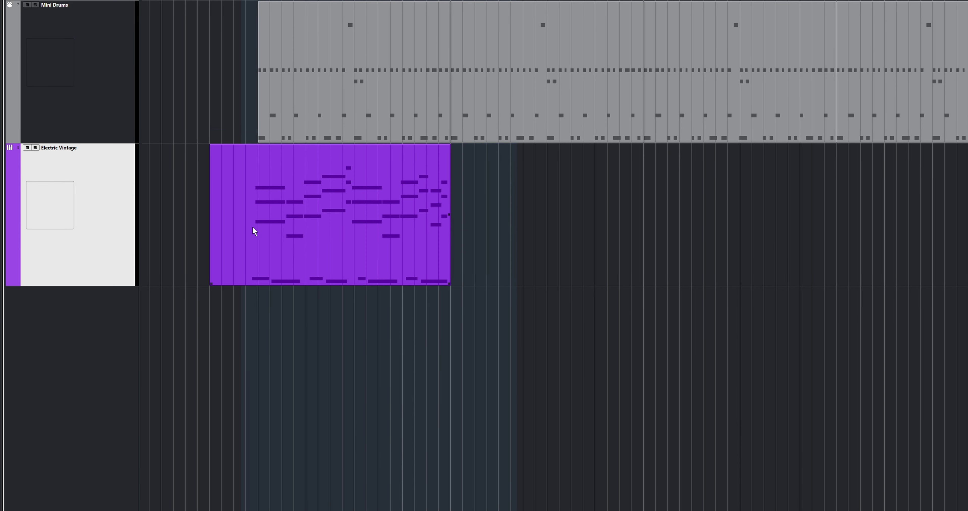
pyautogui.moveTo(253, 226); pyautogui.dragTo(862, 226)
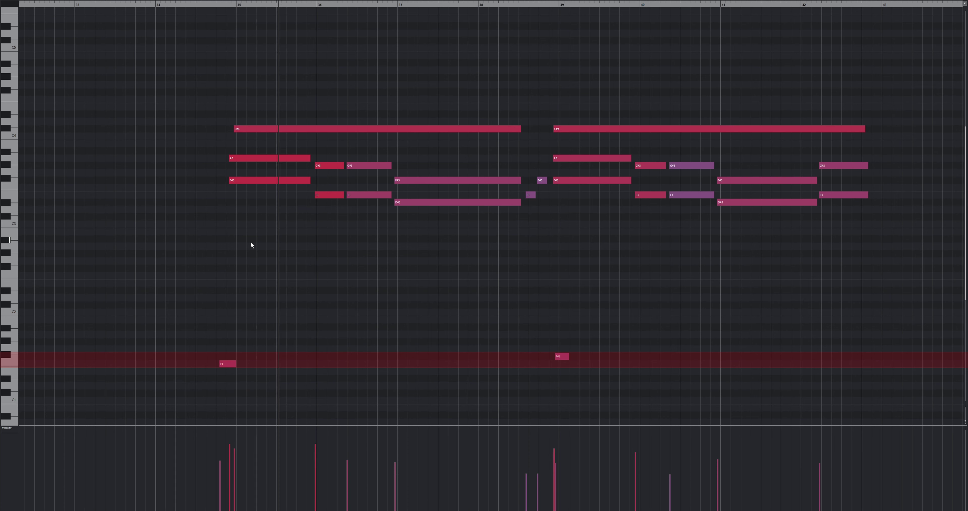
# Set the playback position to bar 40 and stretch the F1 keyswitch note past it.
pyautogui.click(630, 4)
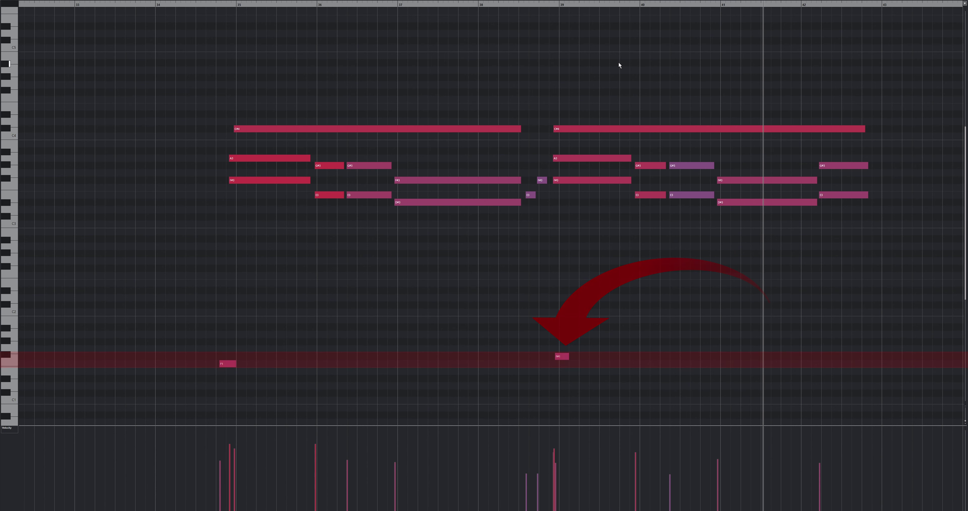
pyautogui.moveTo(373, 361); pyautogui.dragTo(828, 346)
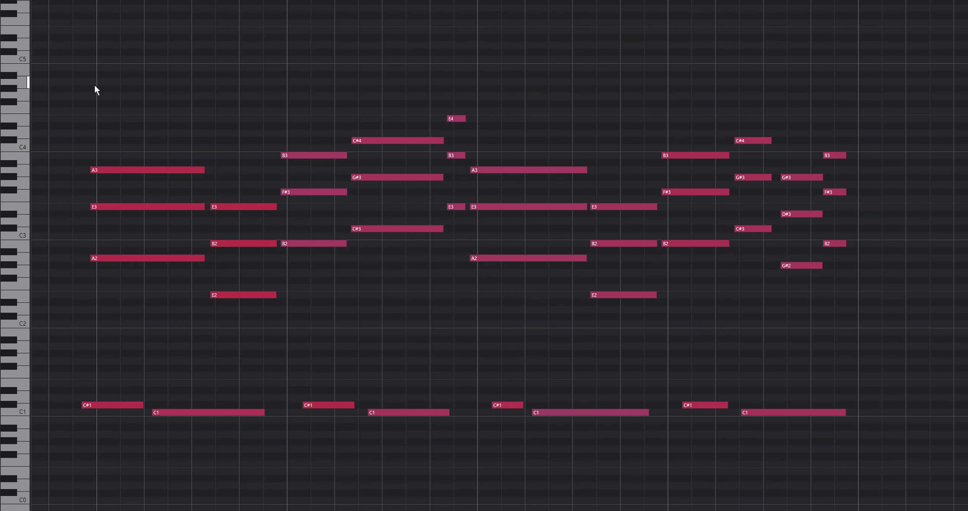
# Delete all the chord notes, leaving only the C1 and C#1 keyswitches, and close the editor.
pyautogui.moveTo(95, 86); pyautogui.dragTo(853, 340)
pyautogui.press('Delete')
pyautogui.press('Return')
# Extend and cut the keyswitch part, add three copies along the track, and open one for editing.
pyautogui.moveTo(190, 274); pyautogui.dragTo(162, 275)
pyautogui.hotkey('alt', 'x')
pyautogui.press('Delete')
pyautogui.moveTo(263, 231); pyautogui.dragTo(407, 232)
pyautogui.moveTo(464, 209); pyautogui.dragTo(604, 209)
pyautogui.moveTo(604, 209); pyautogui.dragTo(802, 213)
pyautogui.click(616, 381)
pyautogui.doubleClick(748, 186)
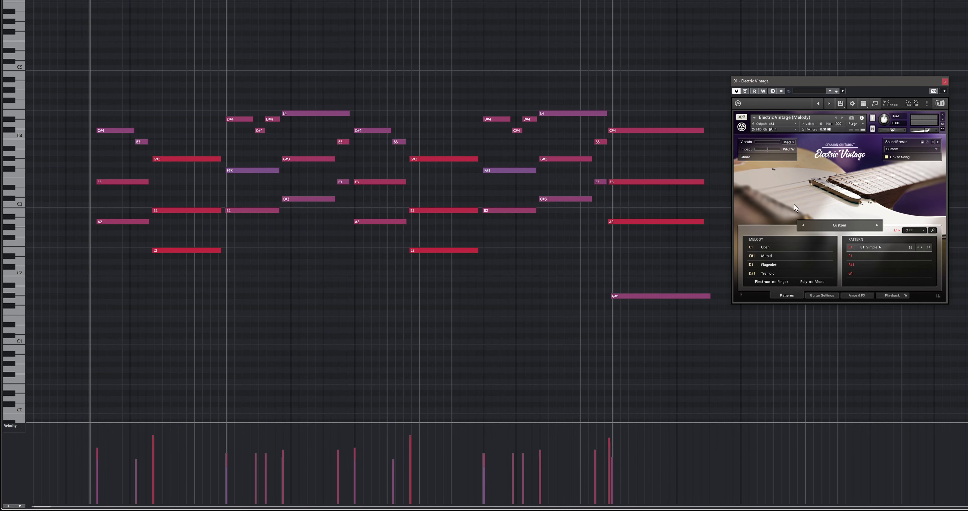
# During playback, shift the E1 pattern's rhythm one step later.
pyautogui.press('space')
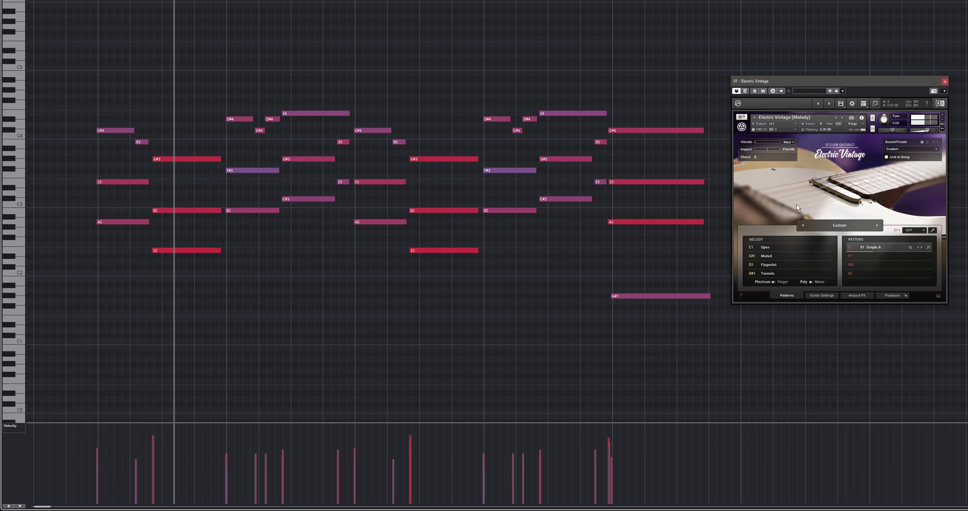
pyautogui.click(933, 230)
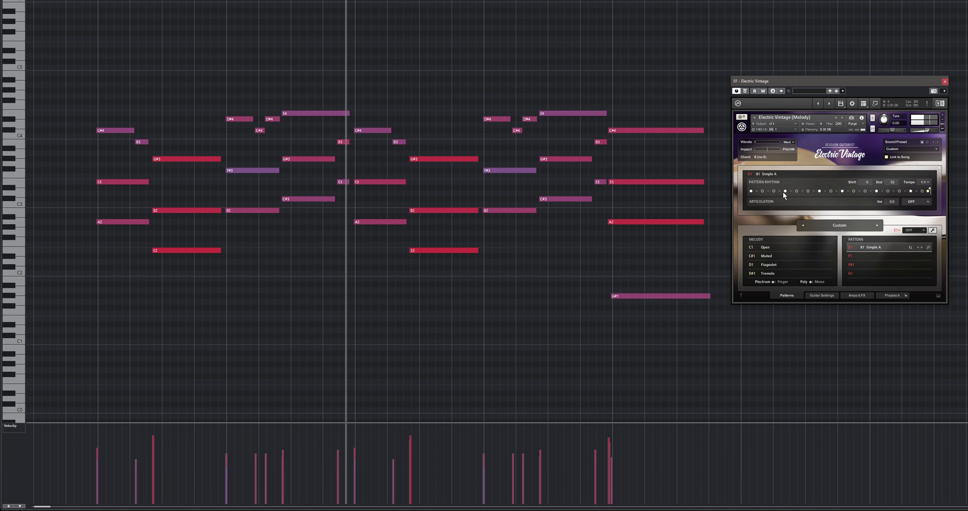
pyautogui.moveTo(785, 191); pyautogui.dragTo(789, 191)
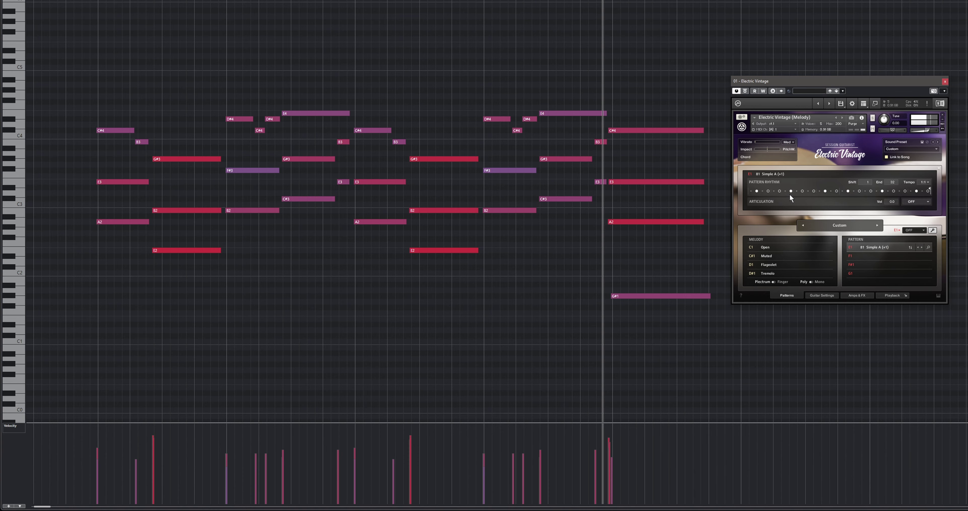
pyautogui.press('space')
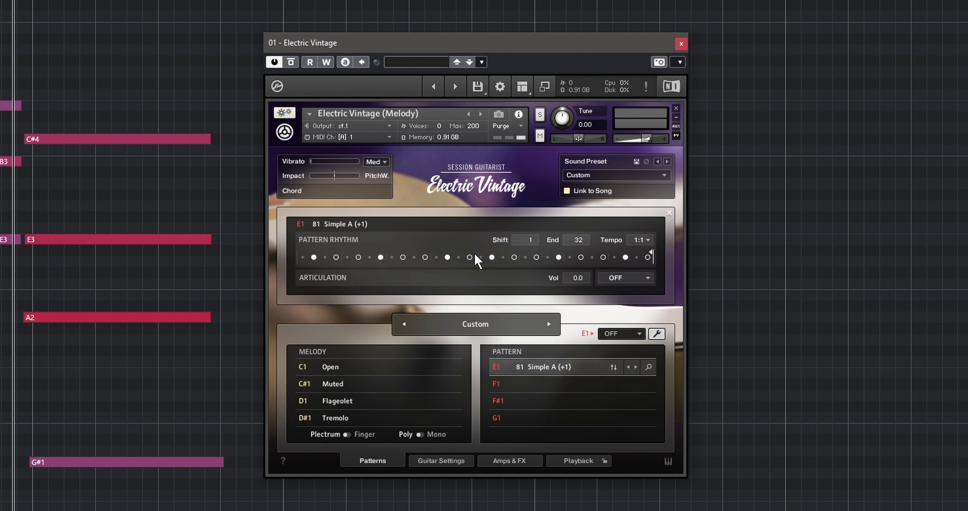
# Copy 81 Simple A onto F1, shift it seven steps later, and draw an E1 keyswitch note.
pyautogui.click(648, 366)
pyautogui.click(590, 200)
pyautogui.click(587, 219)
pyautogui.click(660, 166)
pyautogui.moveTo(303, 264); pyautogui.dragTo(383, 269)
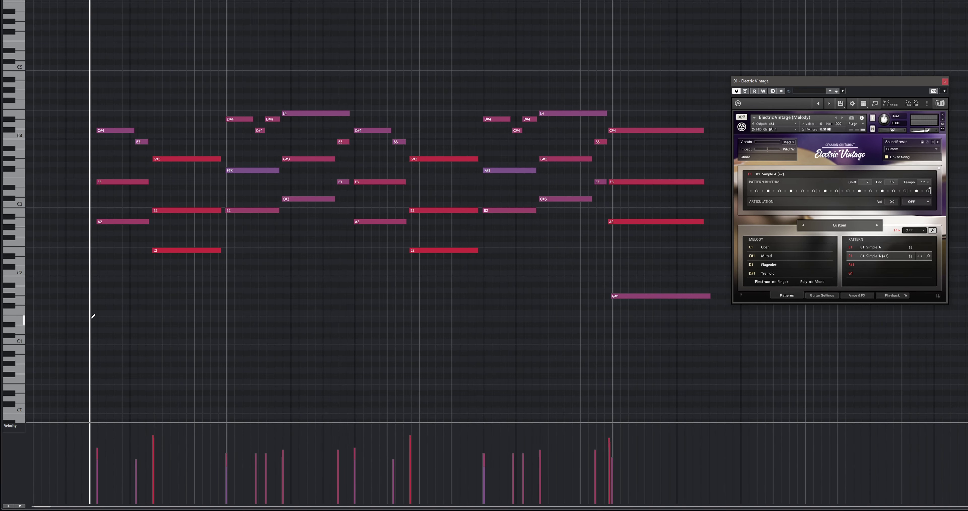
pyautogui.moveTo(91, 318); pyautogui.dragTo(268, 325)
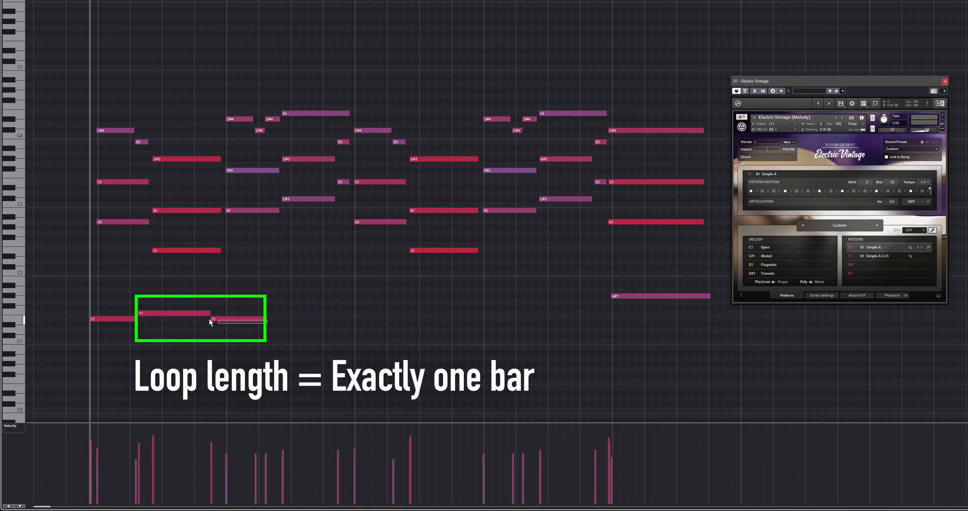
# Repeat the E1/F1 keyswitch pair three more bars, nudge them slightly early, then play back.
pyautogui.hotkey('alt', 'd')
pyautogui.hotkey('alt', 'd')
pyautogui.hotkey('alt', 'd')
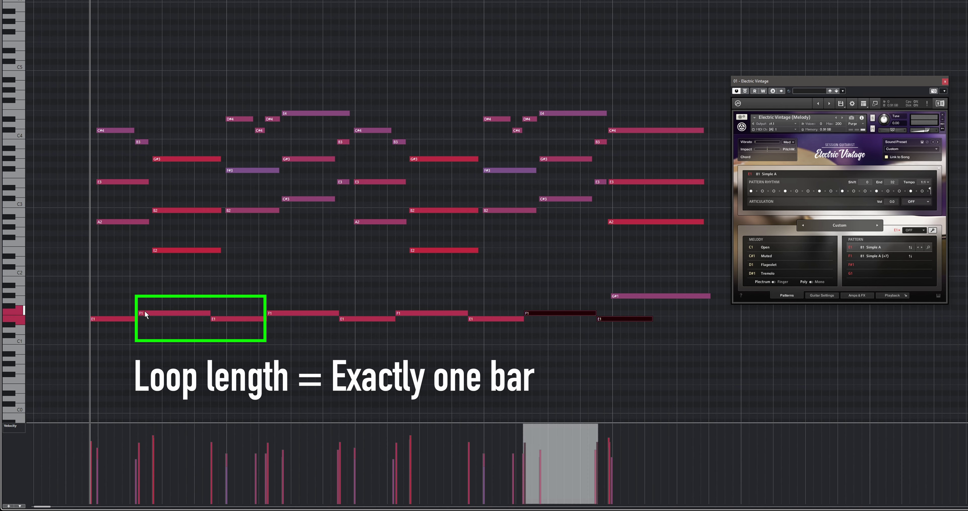
pyautogui.moveTo(90, 310); pyautogui.dragTo(624, 322)
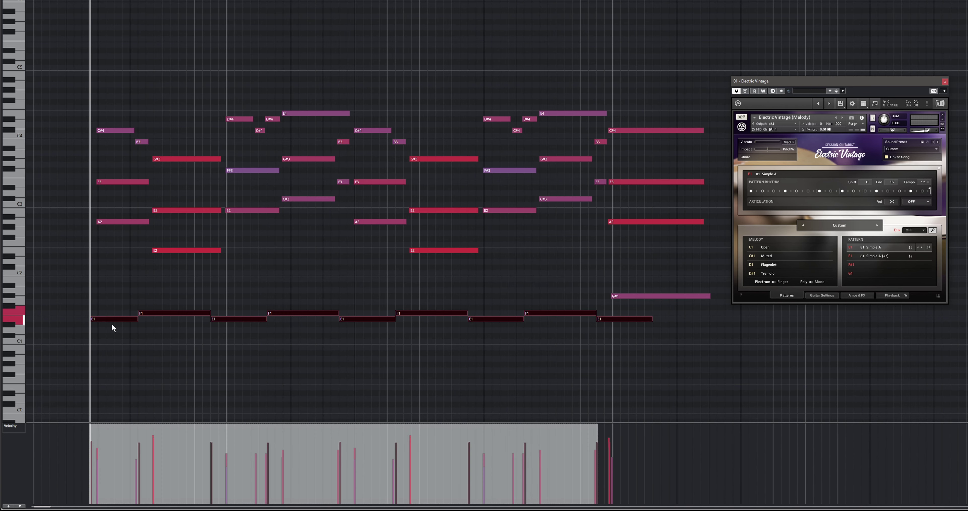
pyautogui.moveTo(112, 318); pyautogui.dragTo(107, 318)
pyautogui.click(107, 300)
pyautogui.press('space')
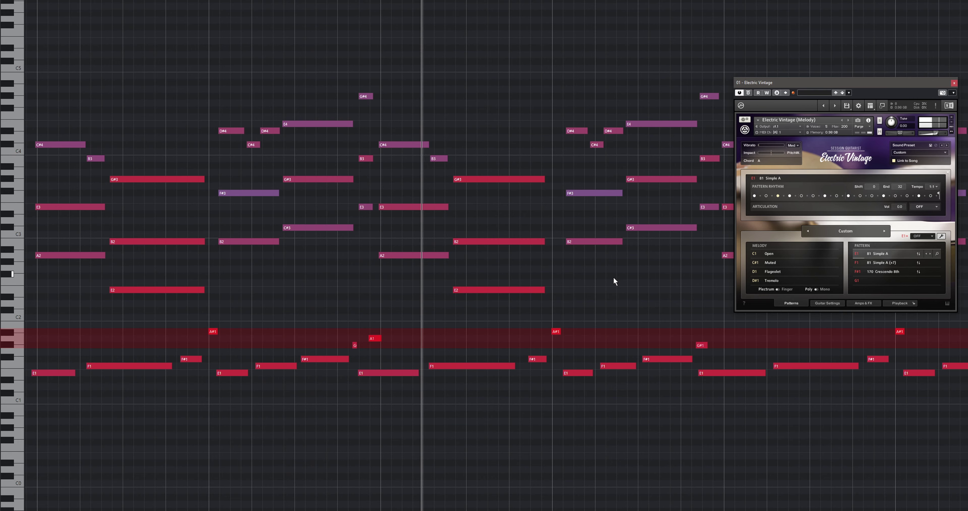
# Close the Key Editor and show Kontakt's Guitar Settings page for Electric Vintage.
pyautogui.press('F2')
pyautogui.click(821, 302)
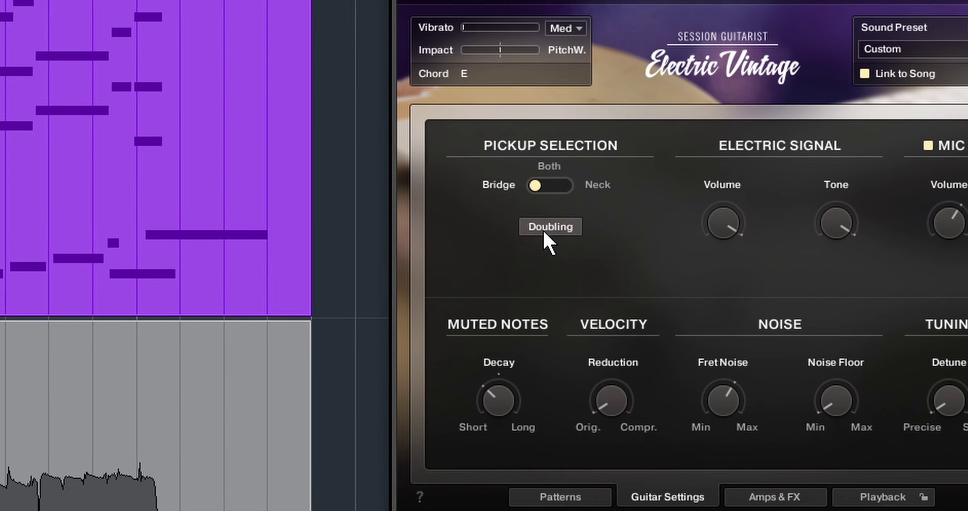
# Enable Doubling under Pickup Selection on the Guitar Settings page.
pyautogui.click(544, 230)
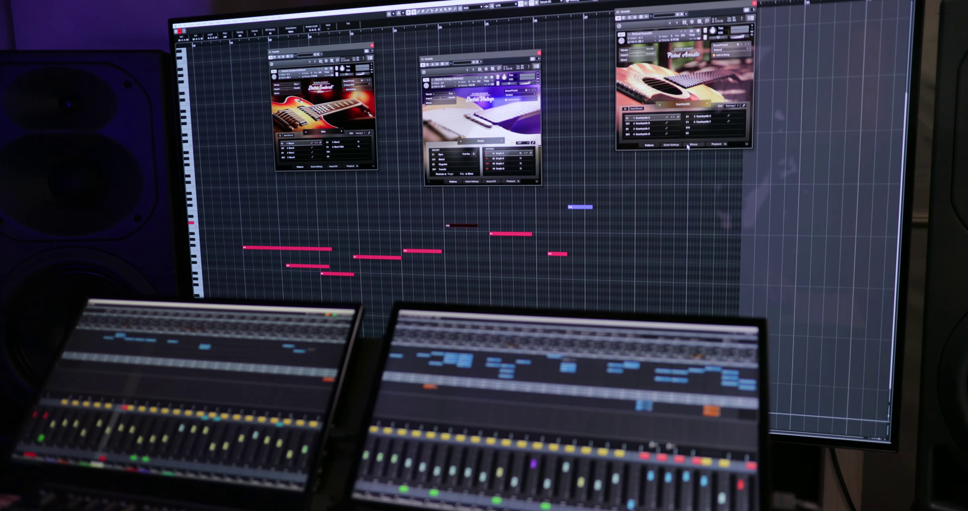
pyautogui.click(688, 145)
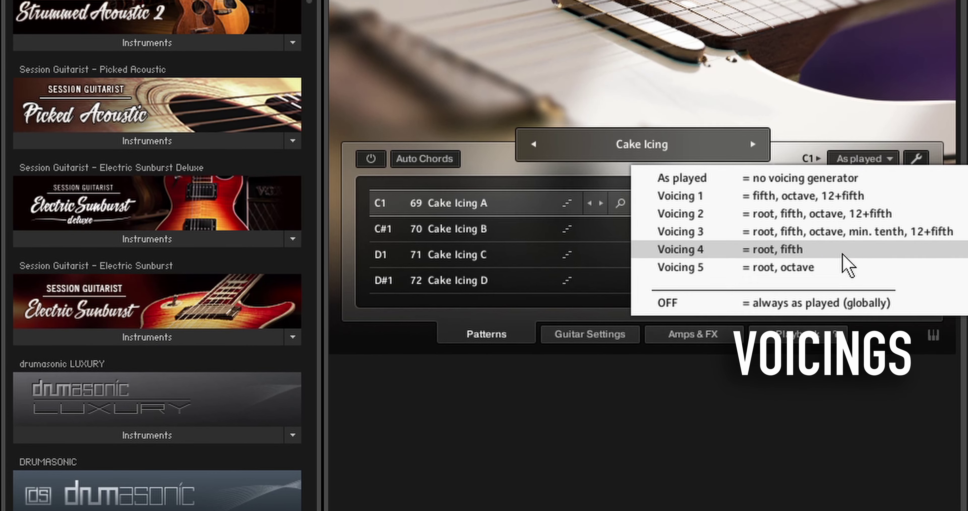
# Set the Cake Icing patterns to Voicing 5 with Auto Chords and play an E minor chord.
pyautogui.click(850, 266)
pyautogui.click(403, 175)
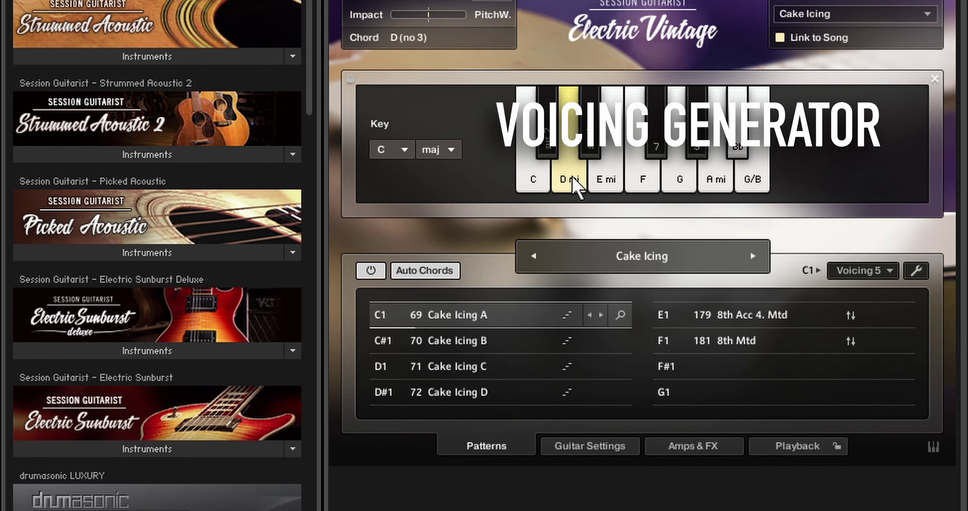
pyautogui.click(606, 148)
# In Amps & FX, select AC Box and Solid EQ, then open the effects browser.
pyautogui.click(693, 478)
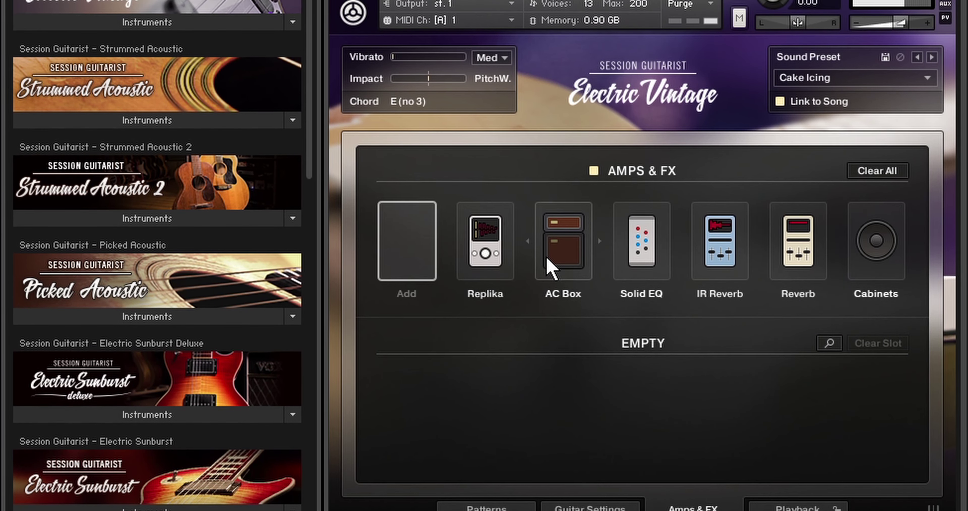
pyautogui.click(553, 233)
pyautogui.click(636, 209)
pyautogui.click(667, 306)
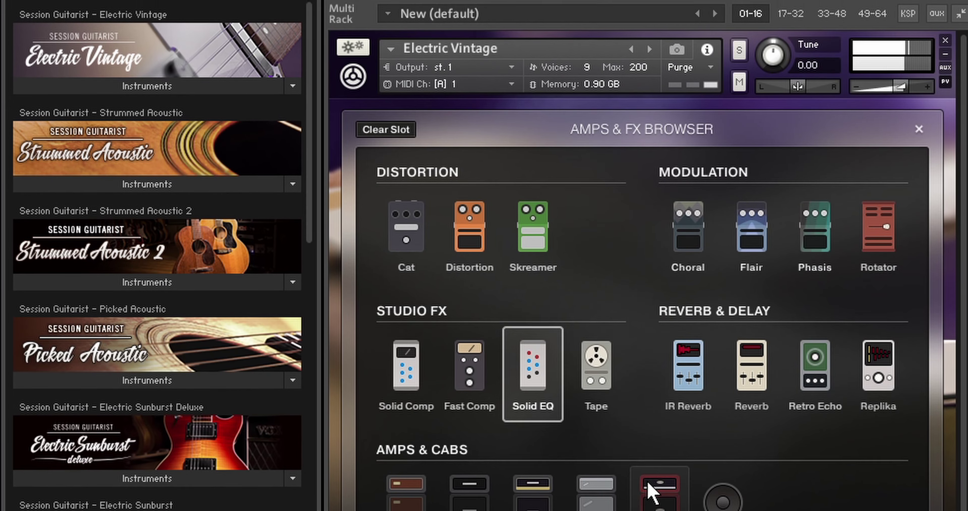